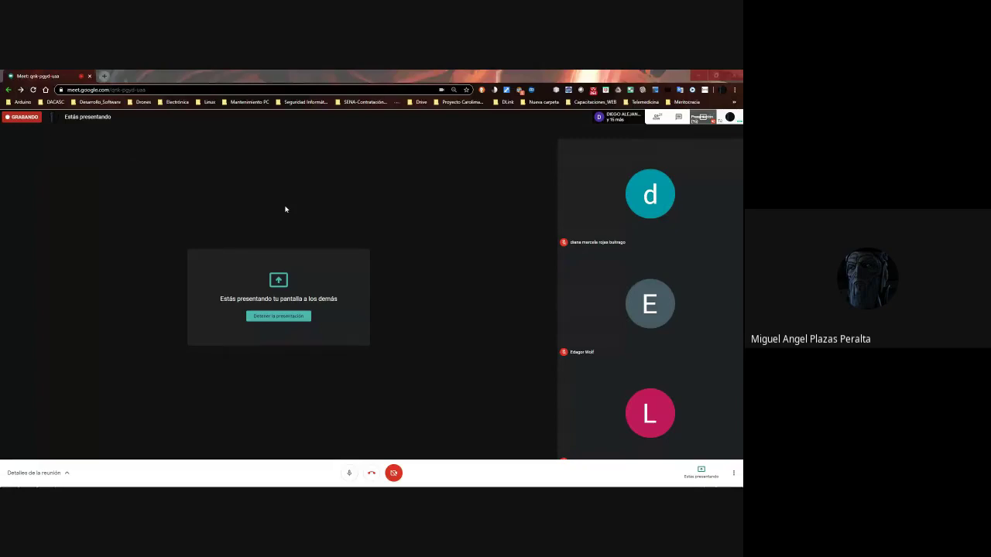
Switch to the Google Sheets apprentice list and enter the attendance date "17 de Abril del 2020" in K2.
{"action": "key", "text": "alt+Tab"}
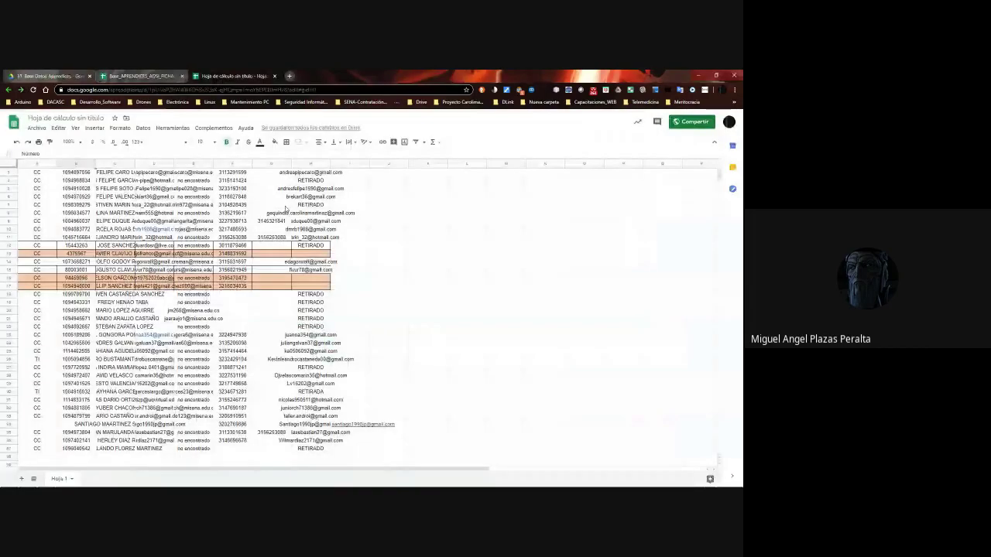
{"action": "scroll", "coordinate": [574, 281], "scroll_direction": "up", "scroll_amount": 1}
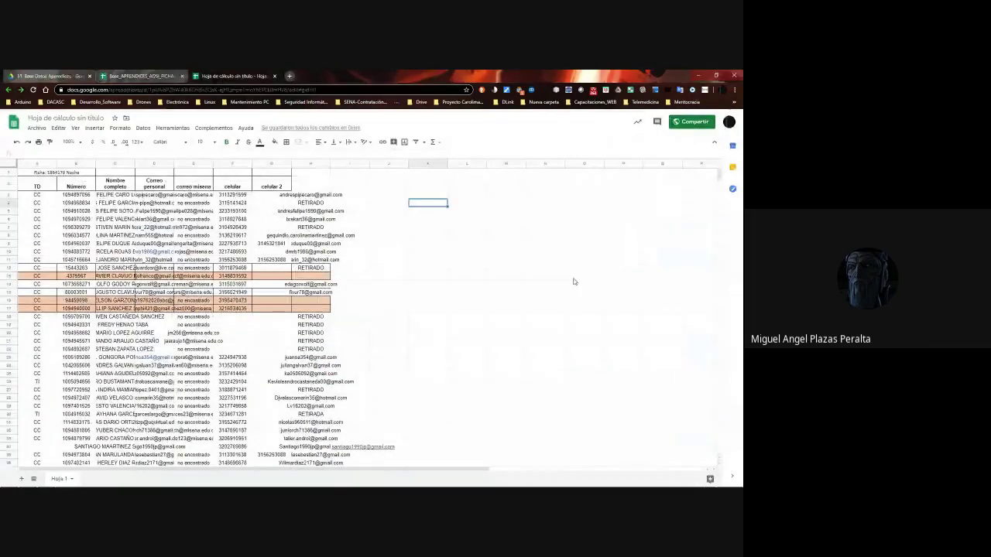
{"action": "key", "text": "Up"}
{"action": "key", "text": "Up"}
{"action": "key", "text": "Up"}
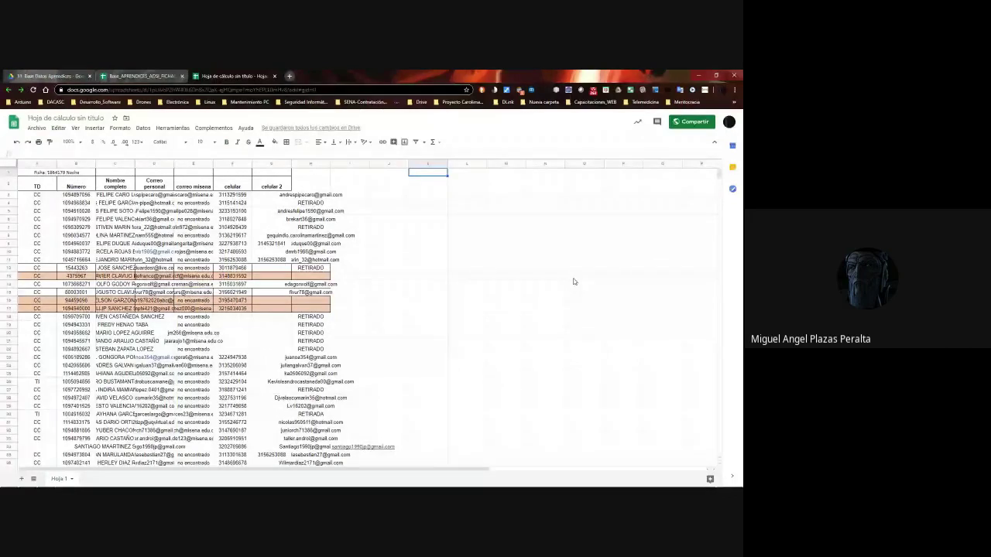
{"action": "key", "text": "Down"}
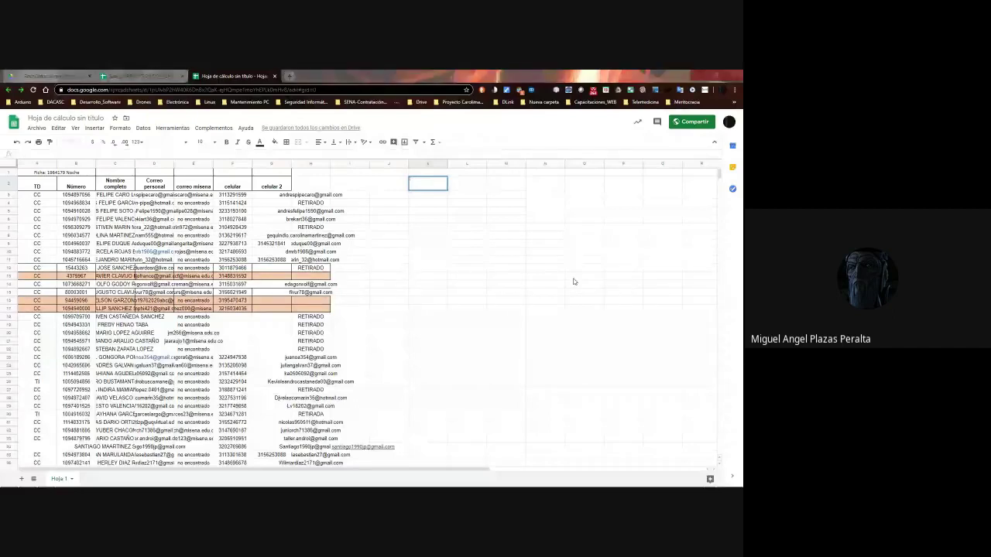
{"action": "type", "text": "17"}
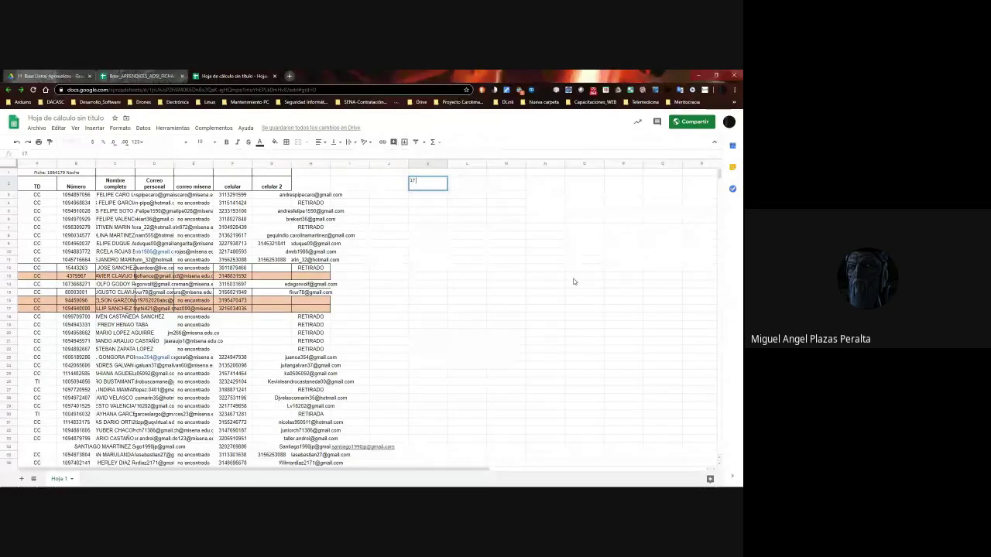
{"action": "type", "text": " de Abril del 2020"}
{"action": "key", "text": "Return"}
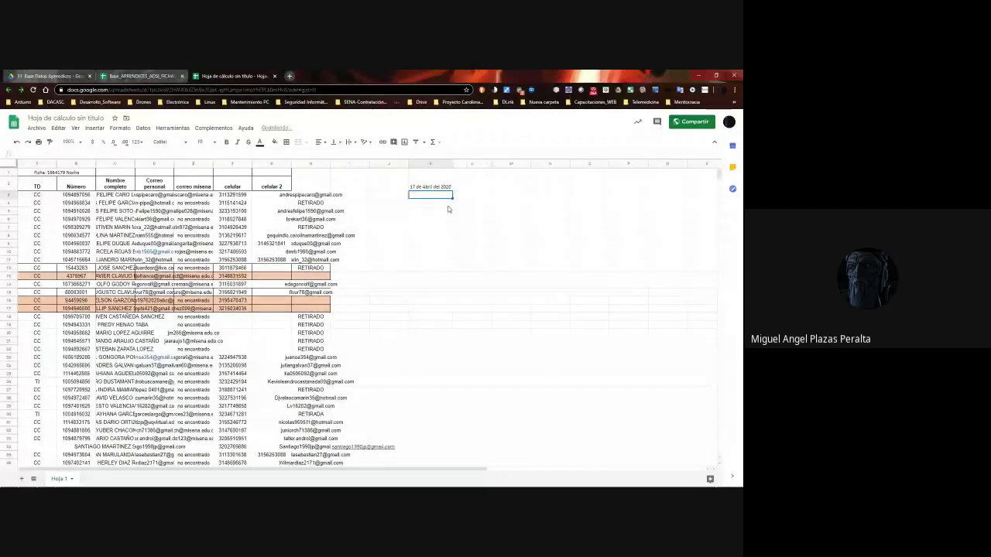
Fit the widths of column K and the Nombre completo column to their contents.
{"action": "double_click", "coordinate": [448, 164]}
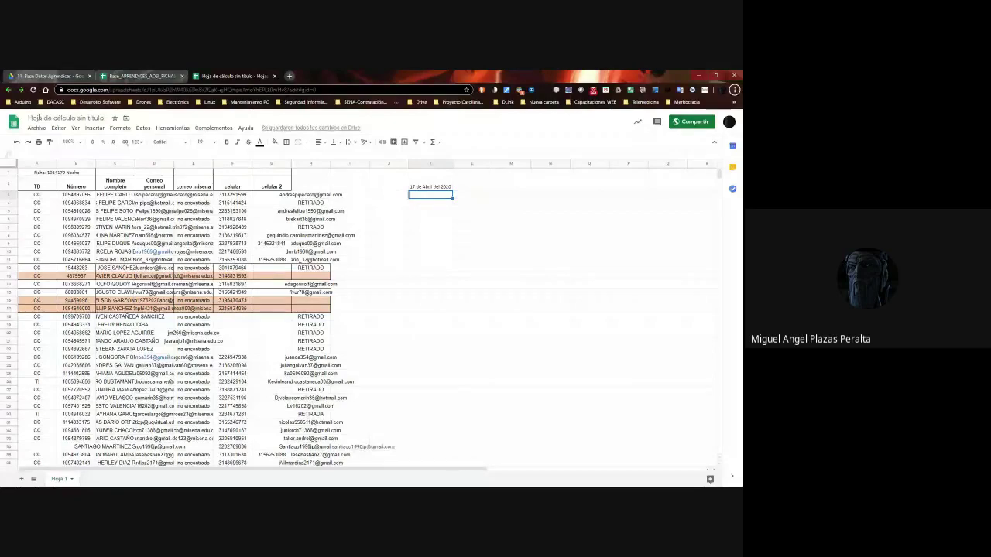
{"action": "key", "text": "alt+Tab"}
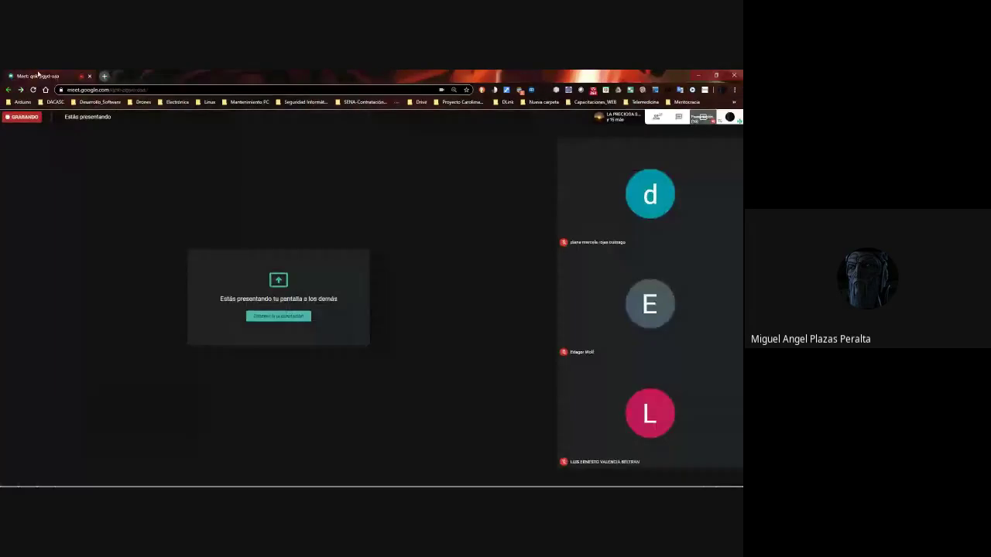
{"action": "key", "text": "alt+Tab"}
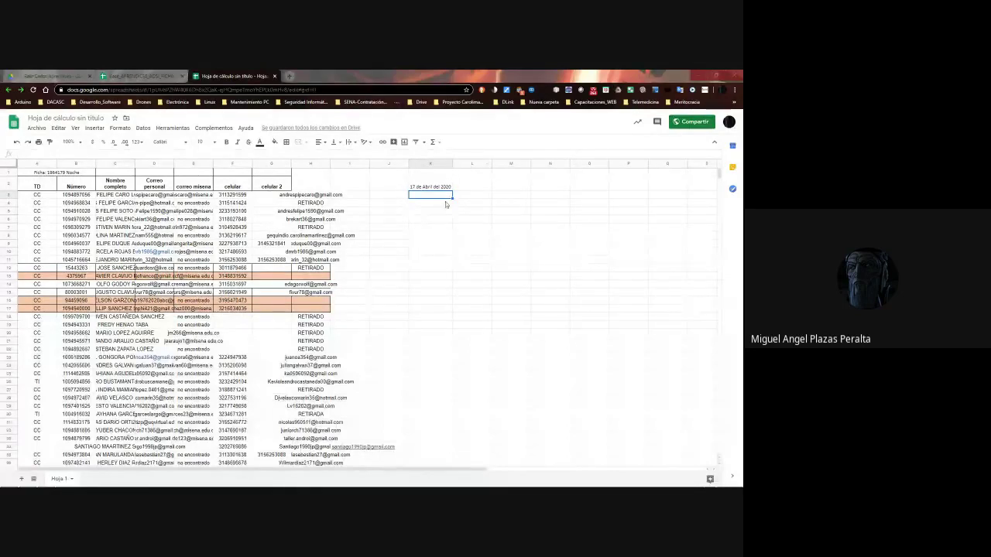
{"action": "double_click", "coordinate": [134, 163]}
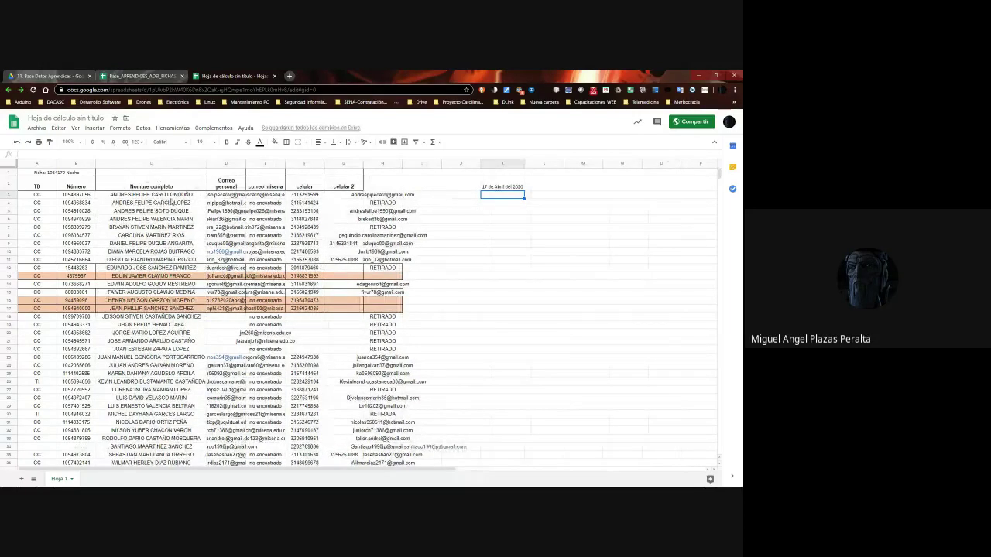
Enter "Si" in K3 and K6 of the date column, leaving K4 and K5 blank.
{"action": "double_click", "coordinate": [507, 195]}
{"action": "type", "text": "si"}
{"action": "key", "text": "Return"}
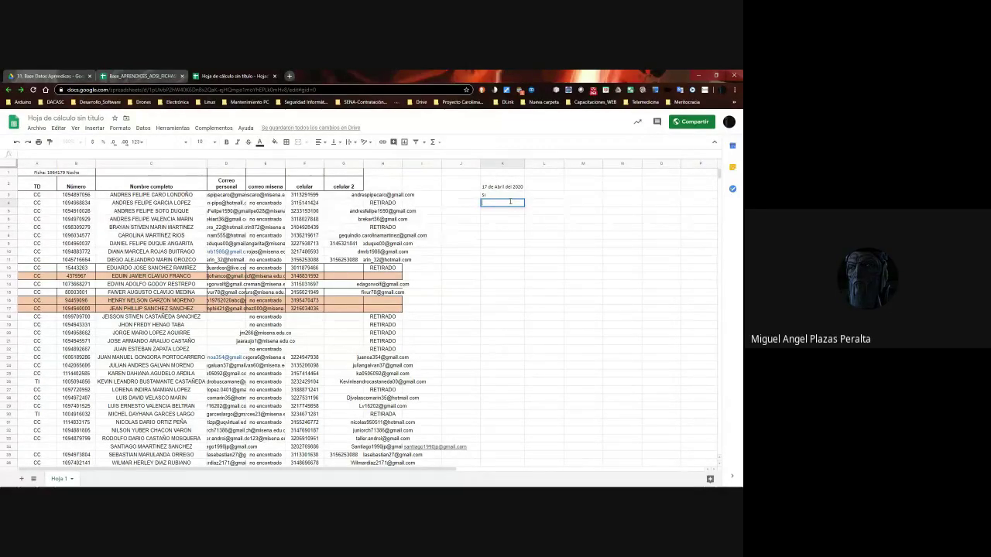
{"action": "key", "text": "Left"}
{"action": "key", "text": "Right"}
{"action": "key", "text": "Down"}
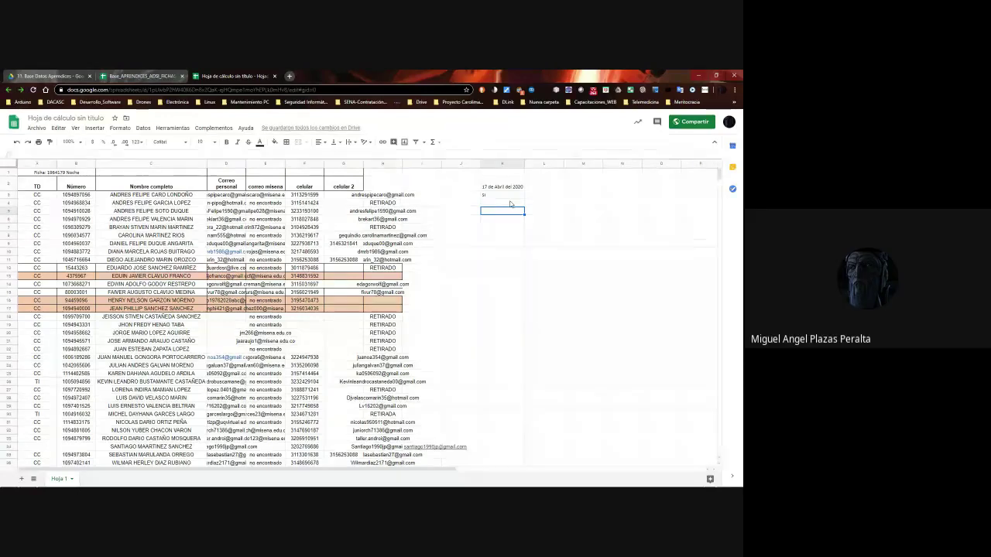
{"action": "key", "text": "Down"}
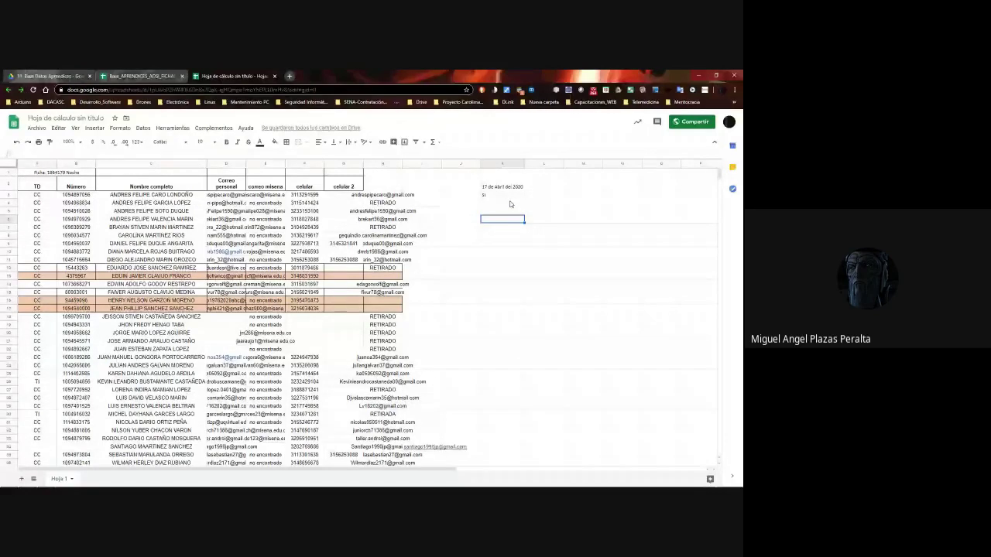
{"action": "type", "text": "si"}
{"action": "key", "text": "Return"}
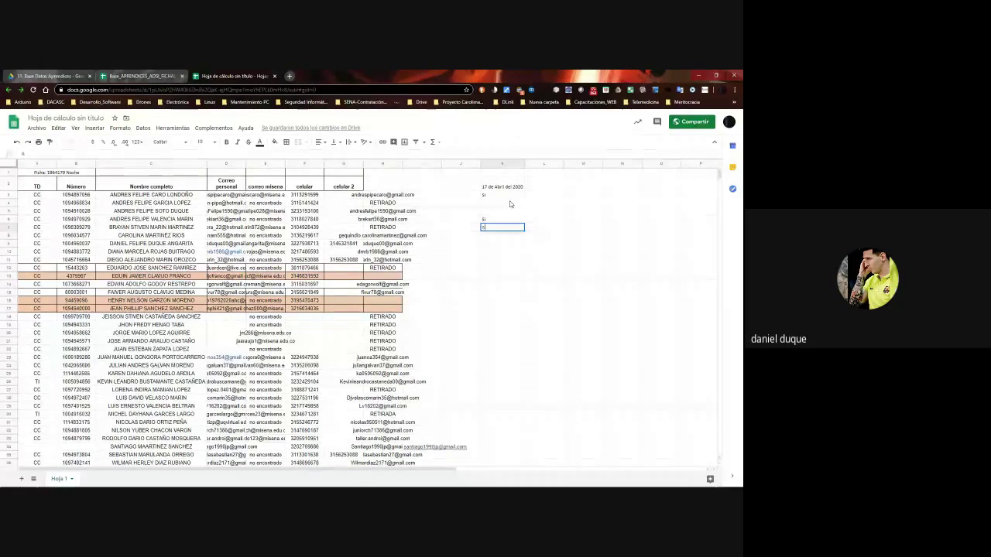
Enter "No" in K7 and "Si" in K8 of the date column.
{"action": "type", "text": "N"}
{"action": "key", "text": "Return"}
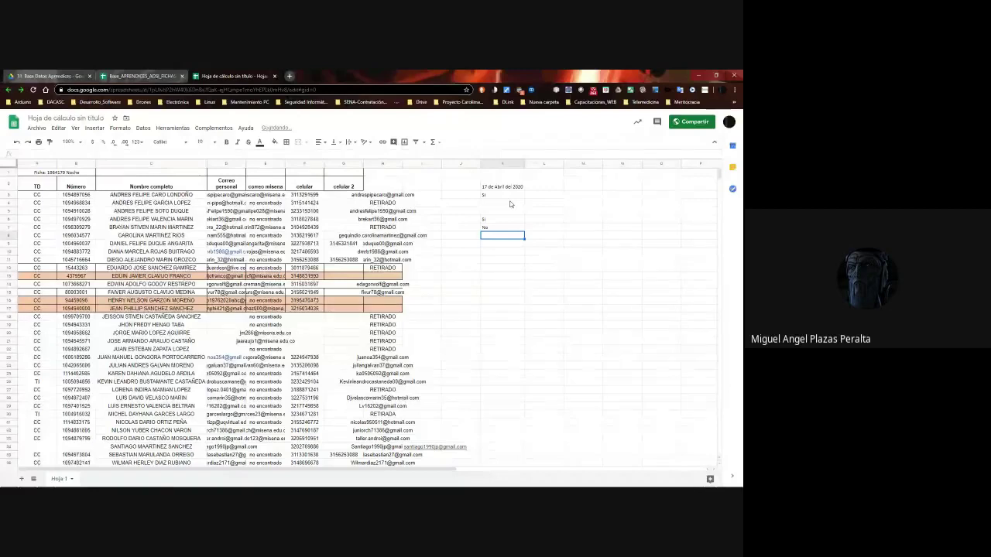
{"action": "type", "text": "Si"}
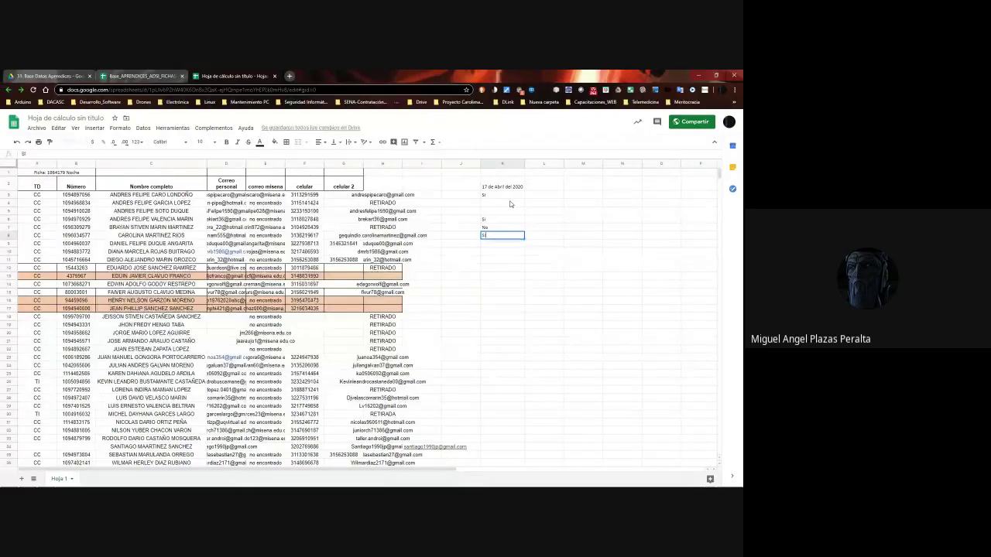
{"action": "key", "text": "Return"}
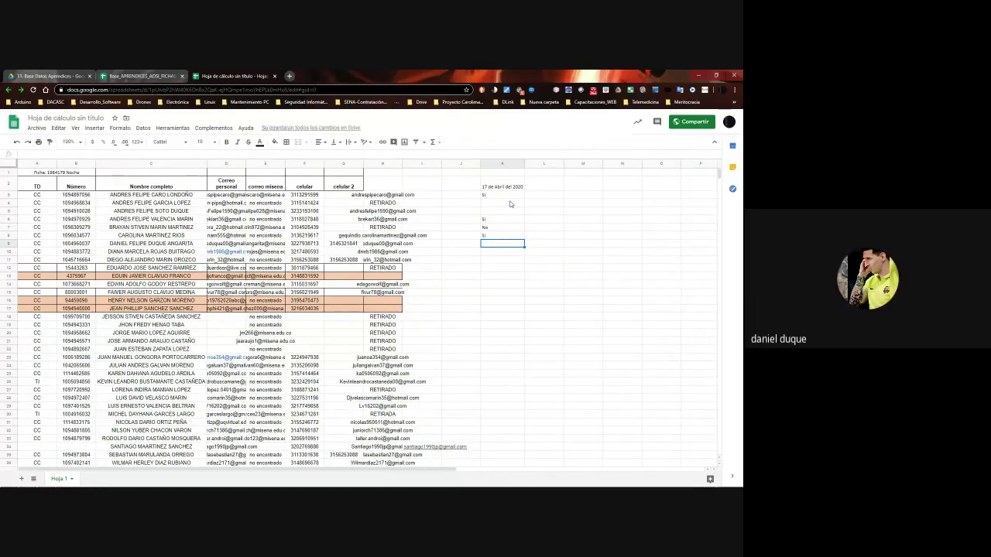
Mark the apprentices in rows 9 to 11 as "Si" in the date column.
{"action": "type", "text": "Si"}
{"action": "key", "text": "Return"}
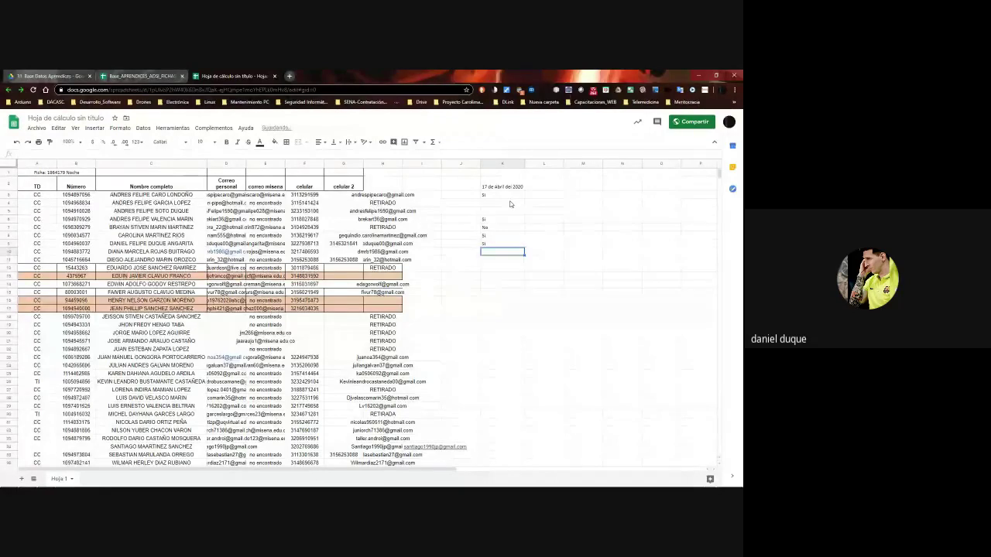
{"action": "type", "text": "Si"}
{"action": "key", "text": "Return"}
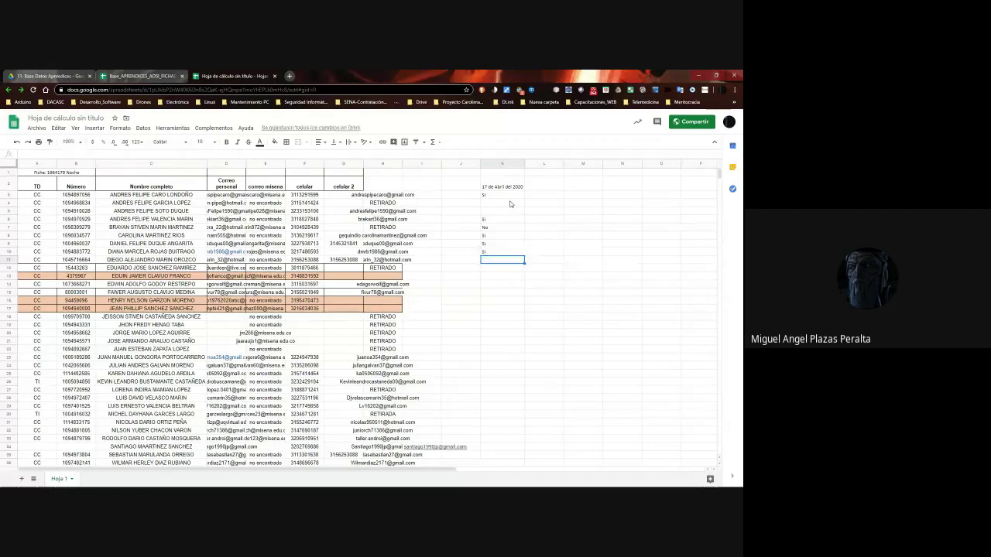
{"action": "type", "text": "Si"}
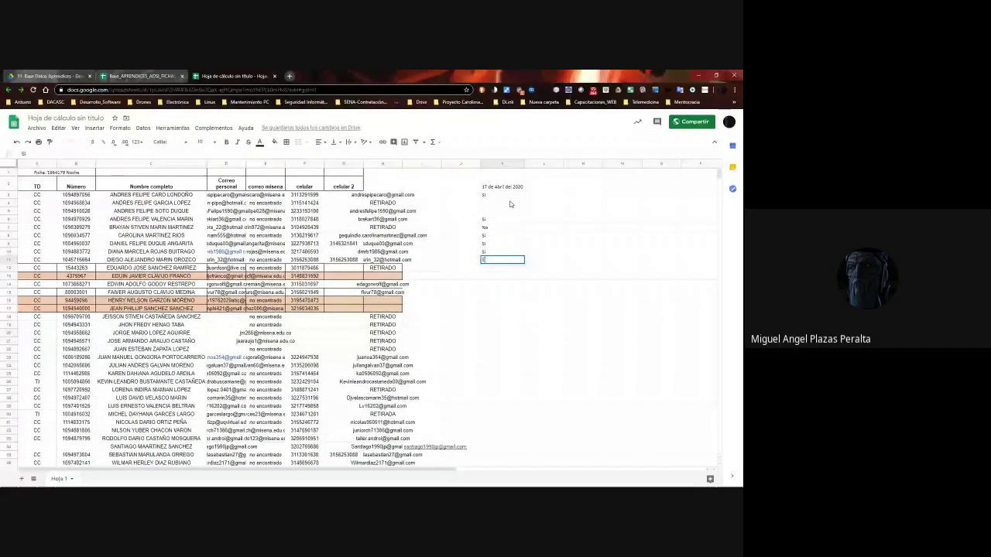
{"action": "key", "text": "Return"}
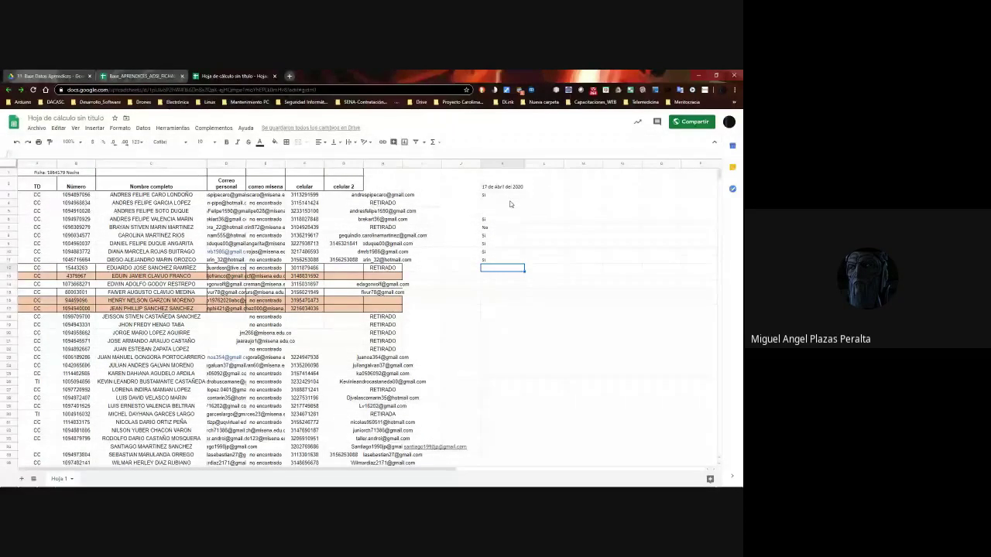
Skip rows 12 and 13 and mark rows 14 and 15 as "Si" in the date column.
{"action": "key", "text": "Down"}
{"action": "key", "text": "Down"}
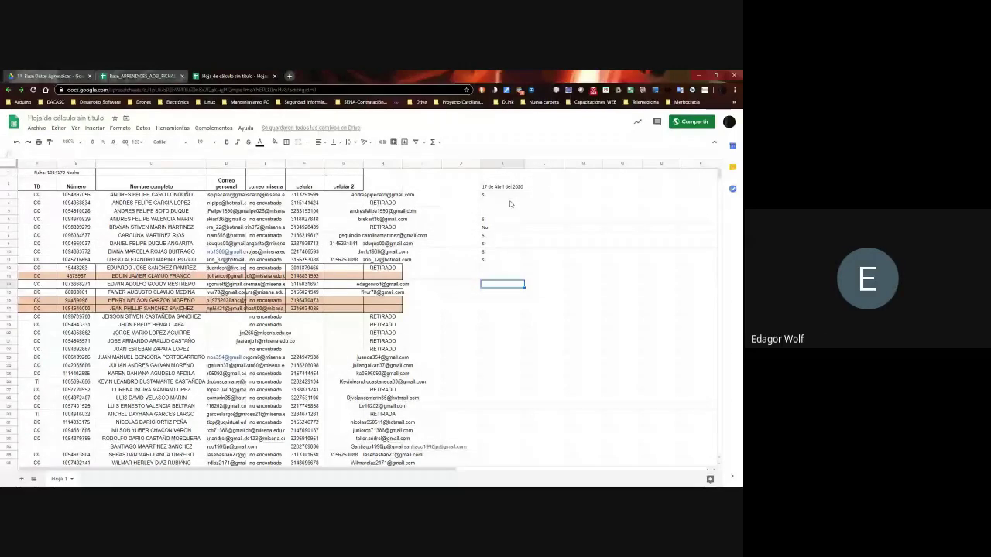
{"action": "type", "text": "Si"}
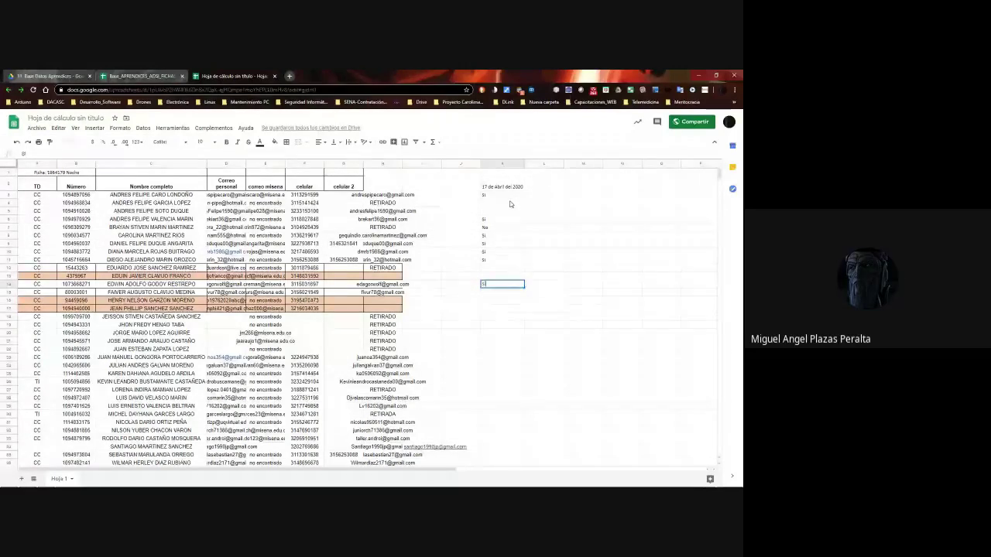
{"action": "key", "text": "Return"}
{"action": "type", "text": "Si"}
{"action": "key", "text": "Return"}
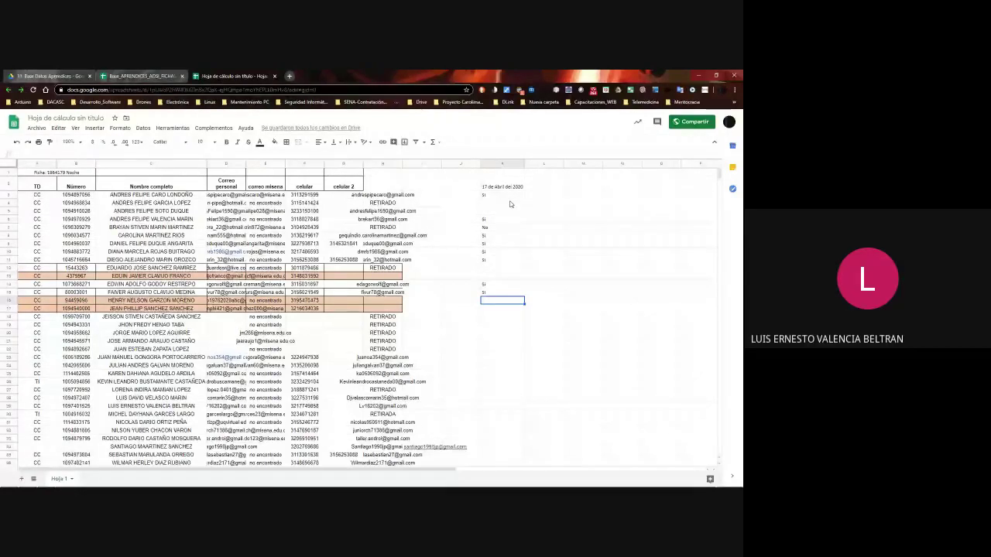
Skip rows 16 to 22 and mark row 23 as "Si" in the date column.
{"action": "key", "text": "Down"}
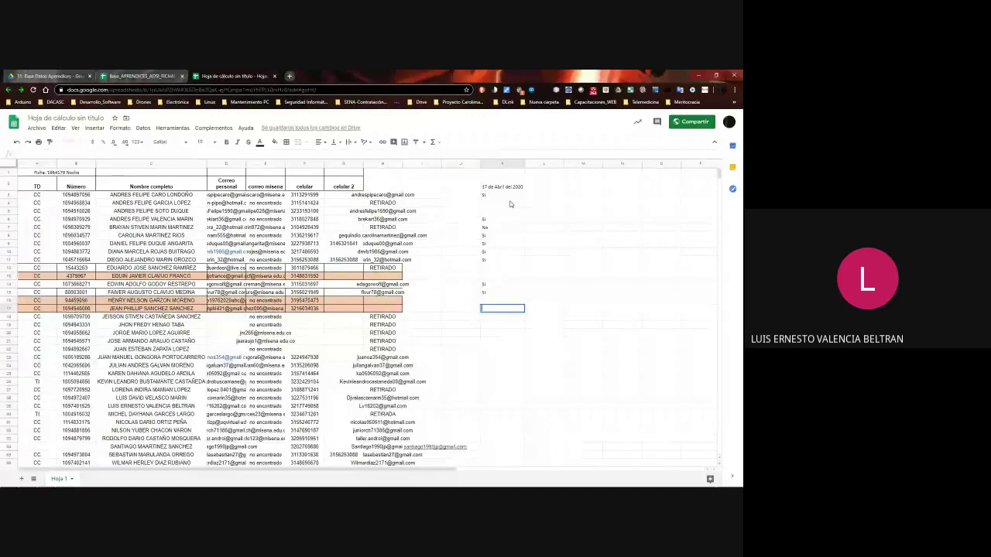
{"action": "key", "text": "Down"}
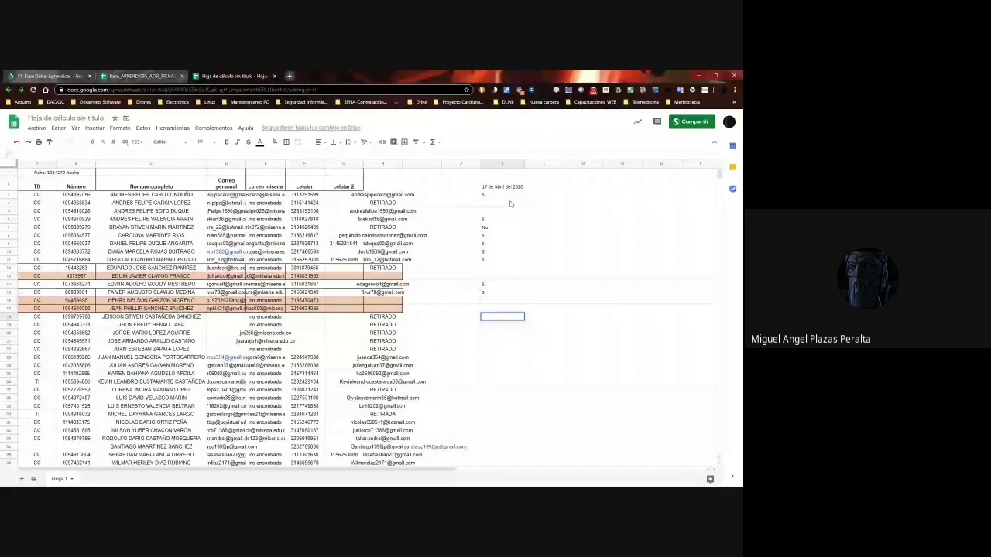
{"action": "key", "text": "Down"}
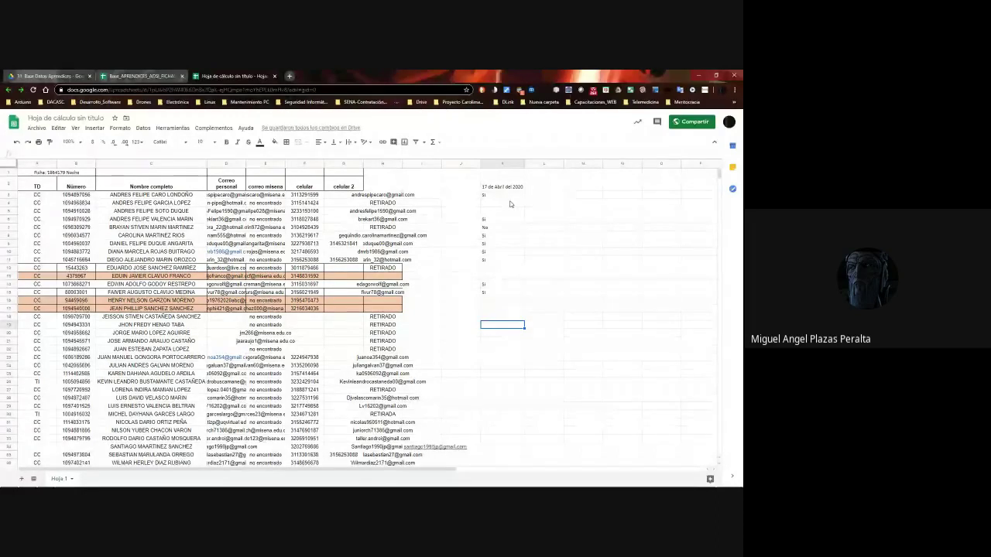
{"action": "key", "text": "Down"}
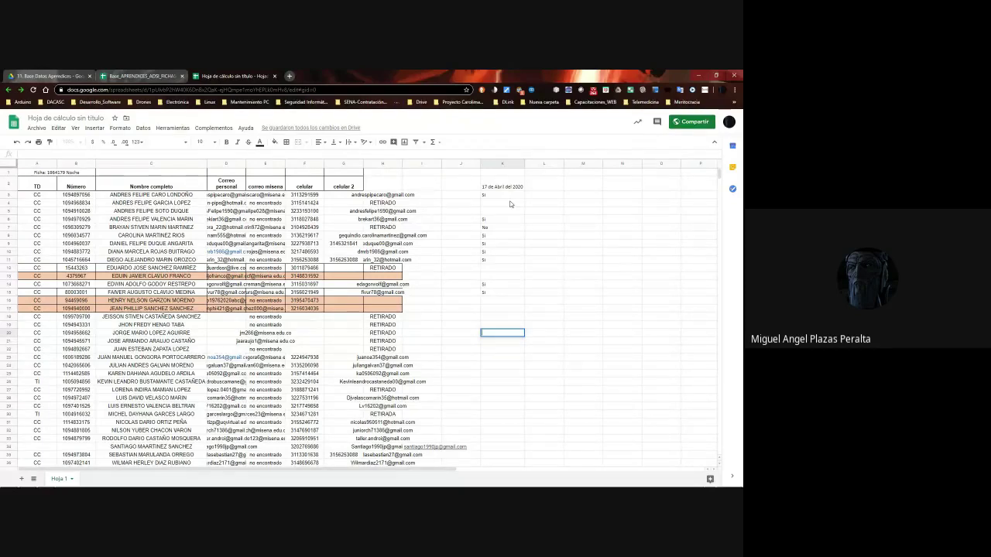
{"action": "key", "text": "Down"}
{"action": "key", "text": "Down"}
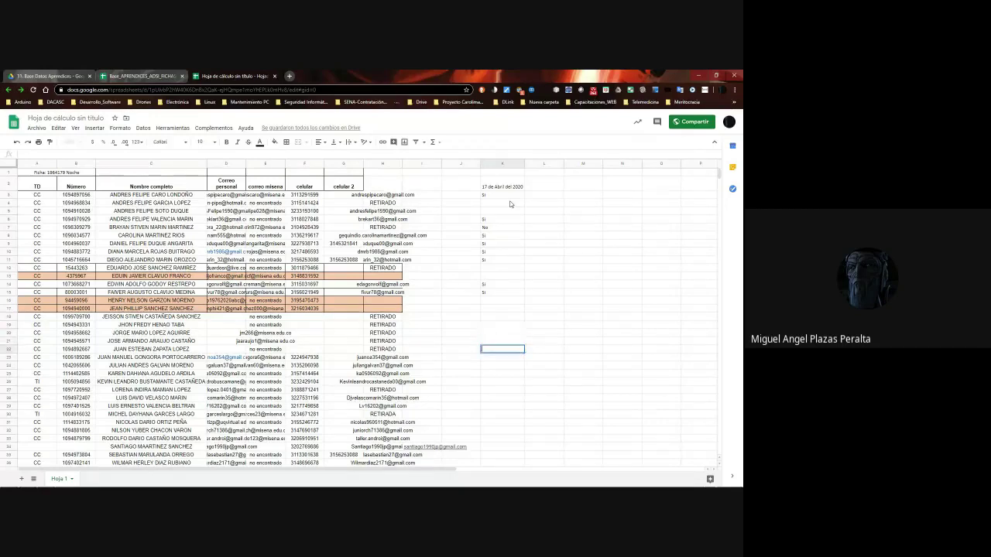
{"action": "key", "text": "Down"}
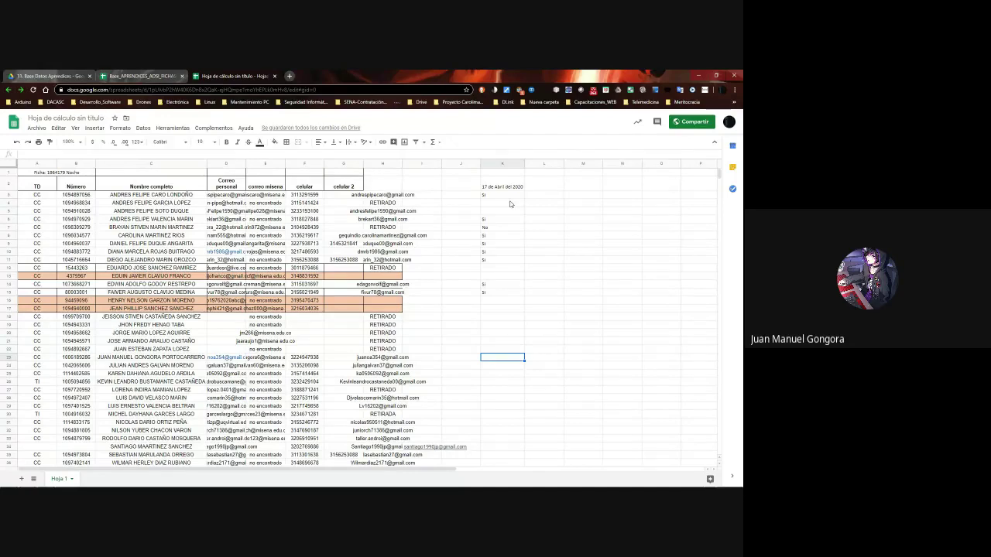
{"action": "type", "text": "s"}
{"action": "key", "text": "Return"}
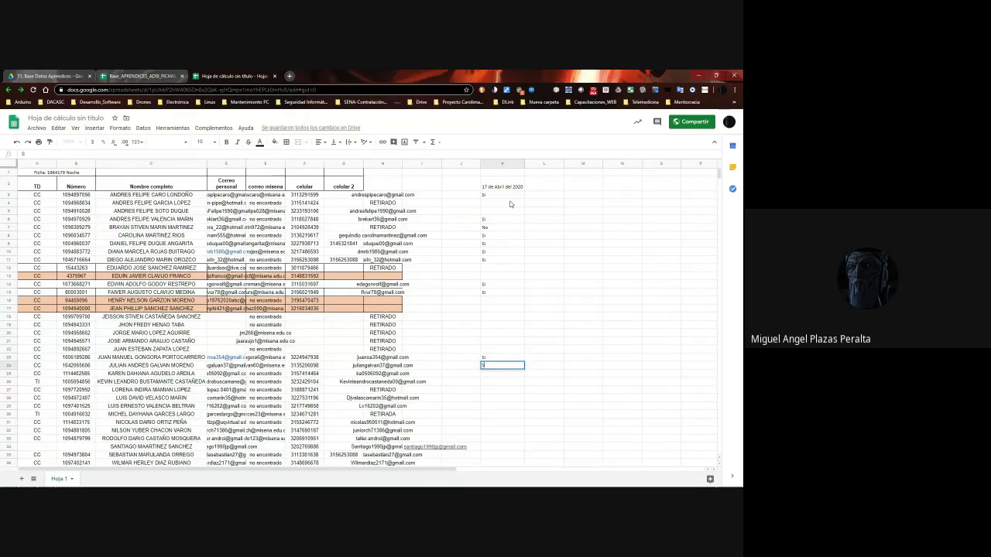
Enter "Si" in K24 and K25 of the date column.
{"action": "type", "text": "Si"}
{"action": "key", "text": "Return"}
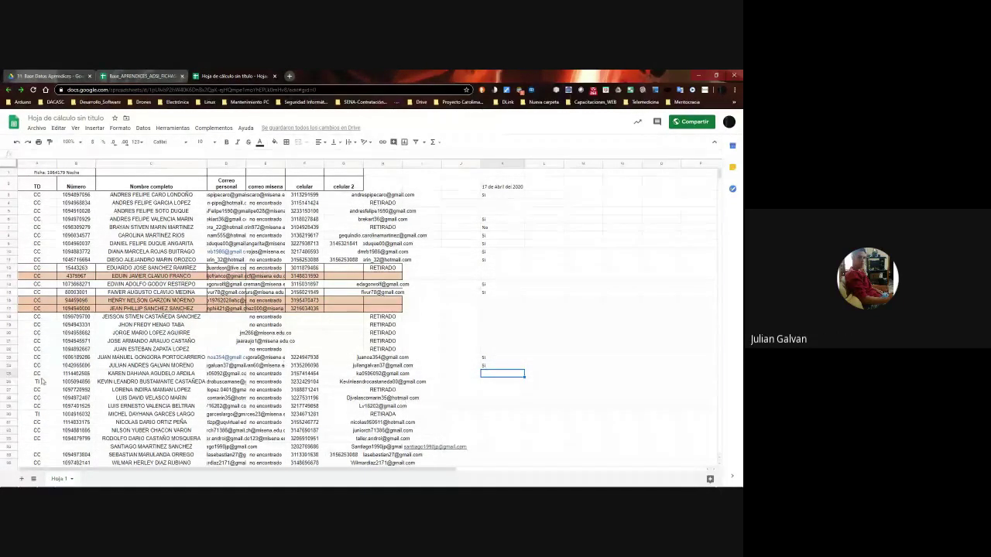
{"action": "double_click", "coordinate": [486, 374]}
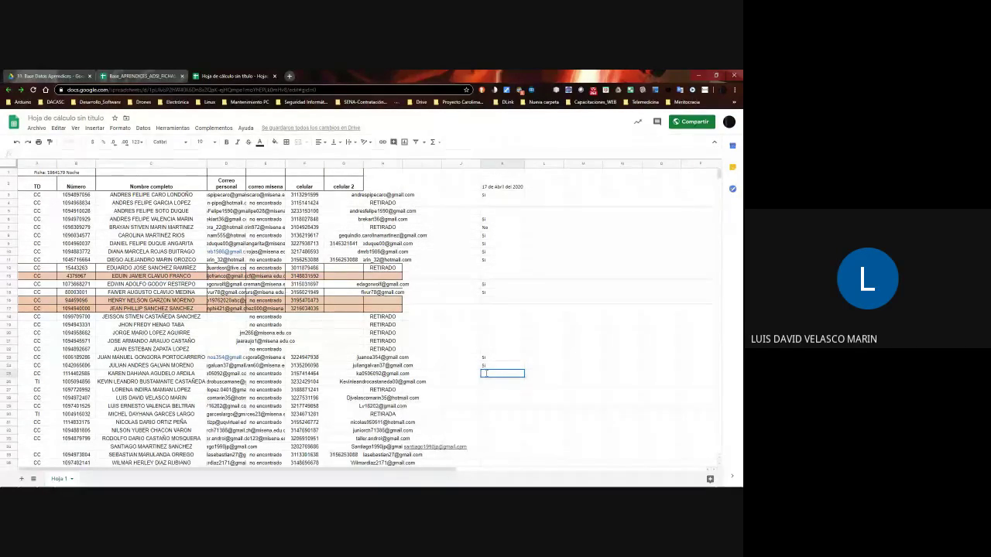
{"action": "type", "text": "Si"}
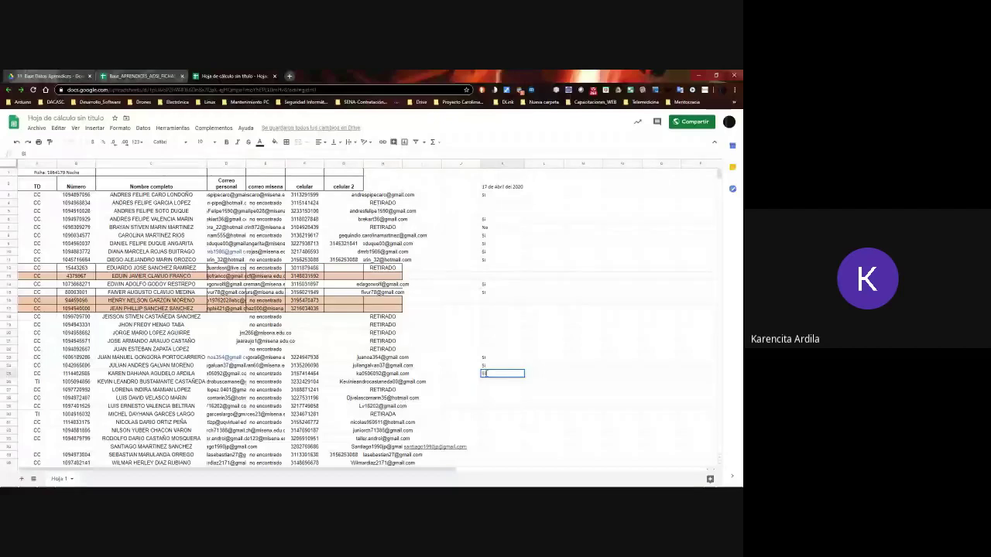
{"action": "key", "text": "Return"}
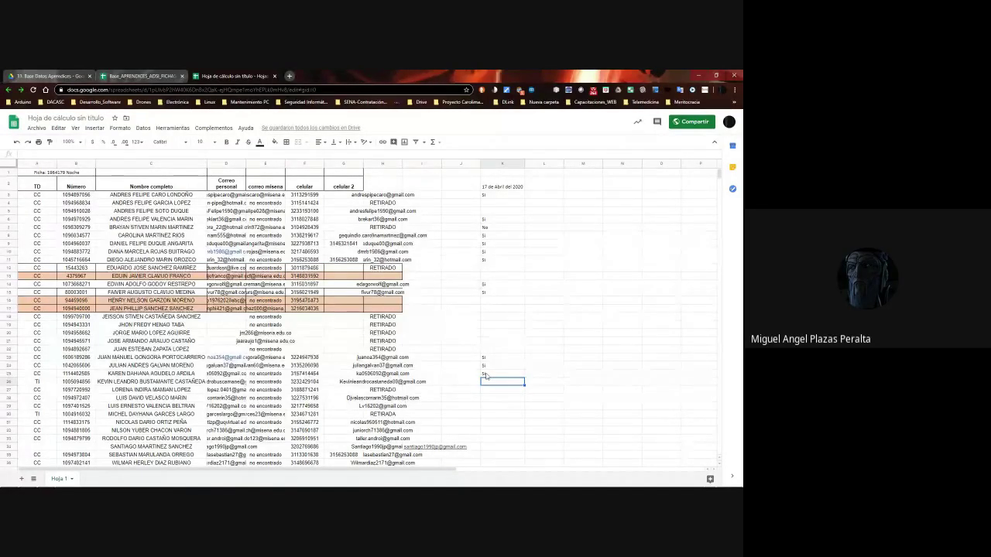
Mark row 26 as "Si" in the date column, skip row 27, and mark rows 28 and 29 as "Si".
{"action": "type", "text": "Si"}
{"action": "key", "text": "Return"}
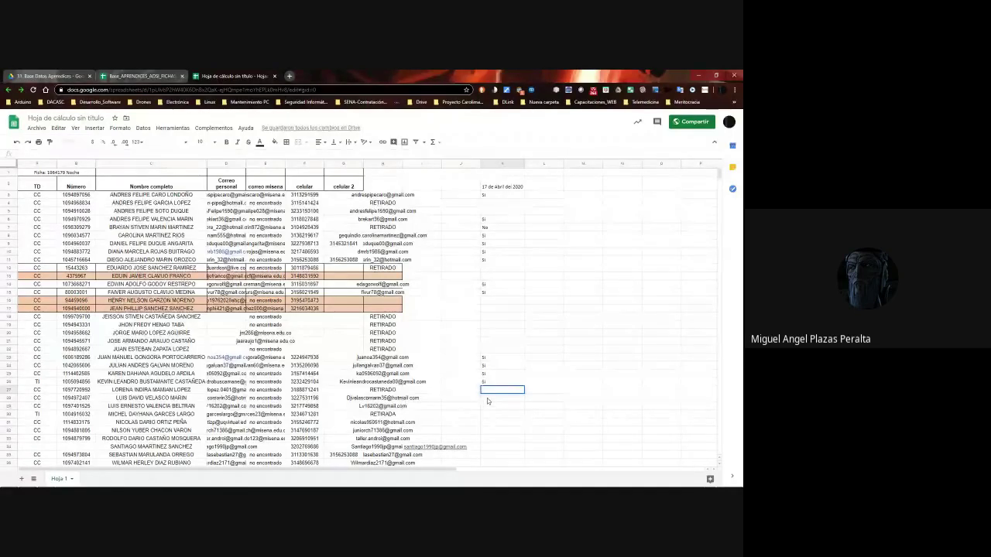
{"action": "left_click", "coordinate": [488, 398]}
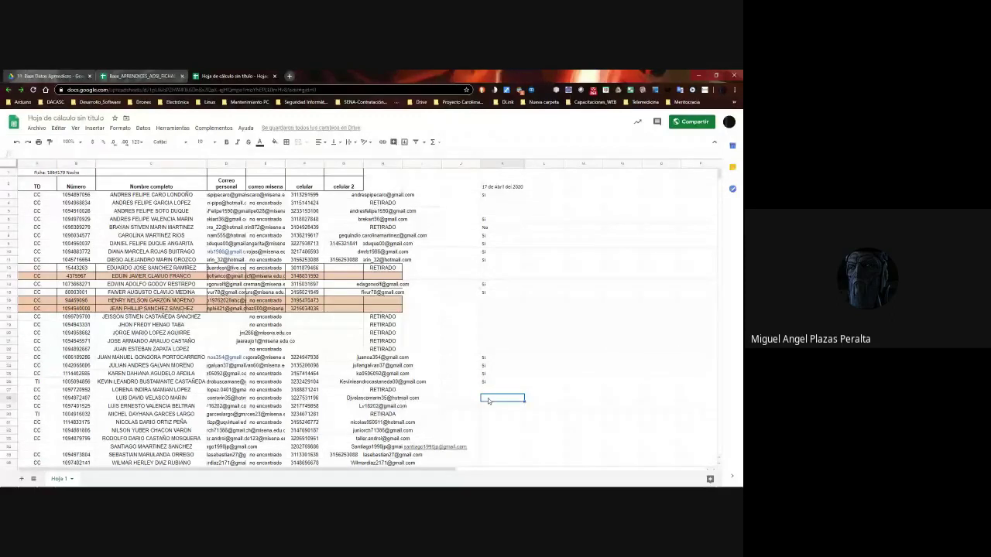
{"action": "type", "text": "Si"}
{"action": "key", "text": "Return"}
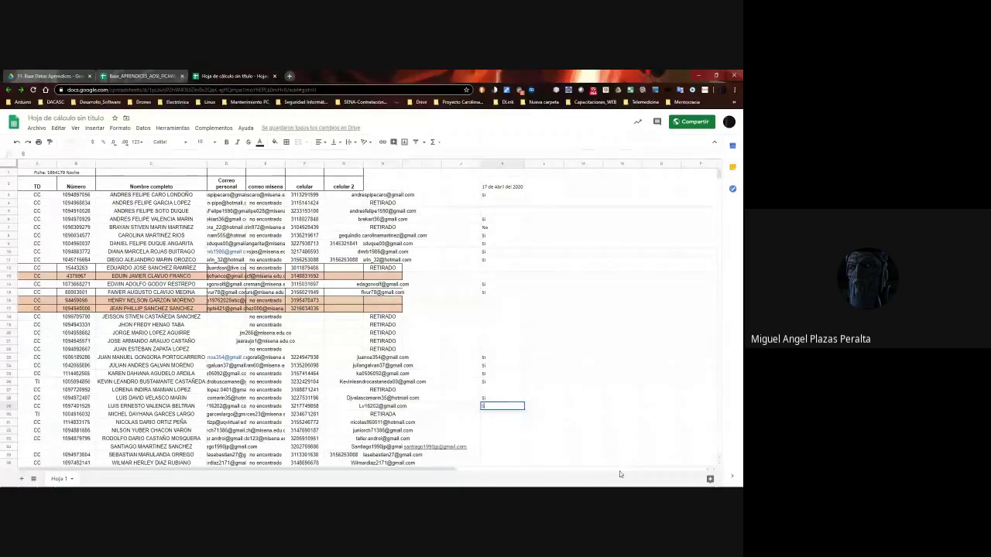
{"action": "type", "text": "Si"}
{"action": "key", "text": "Return"}
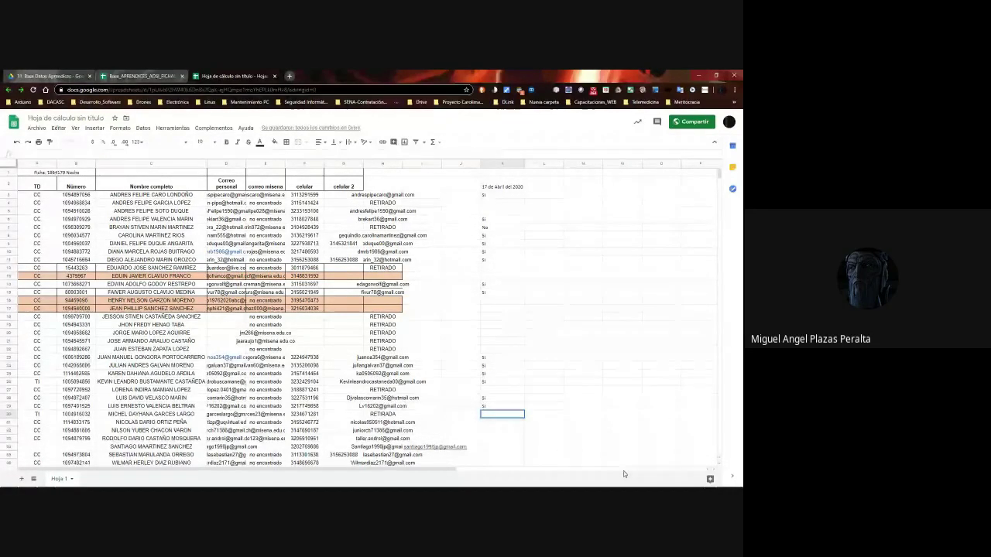
Skip row 30 and mark the apprentices in rows 31 to 34 as "Si" in the date column.
{"action": "key", "text": "Down"}
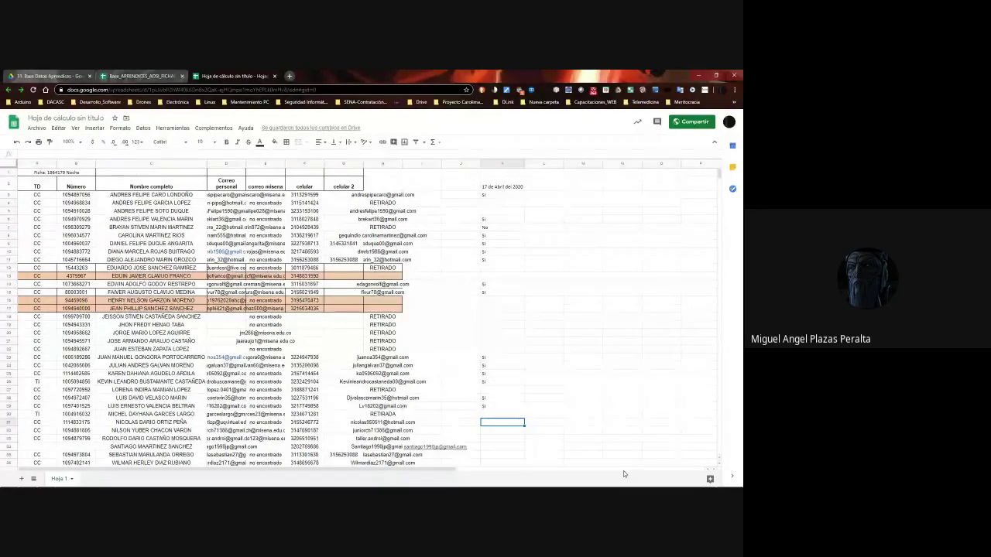
{"action": "key", "text": "Return"}
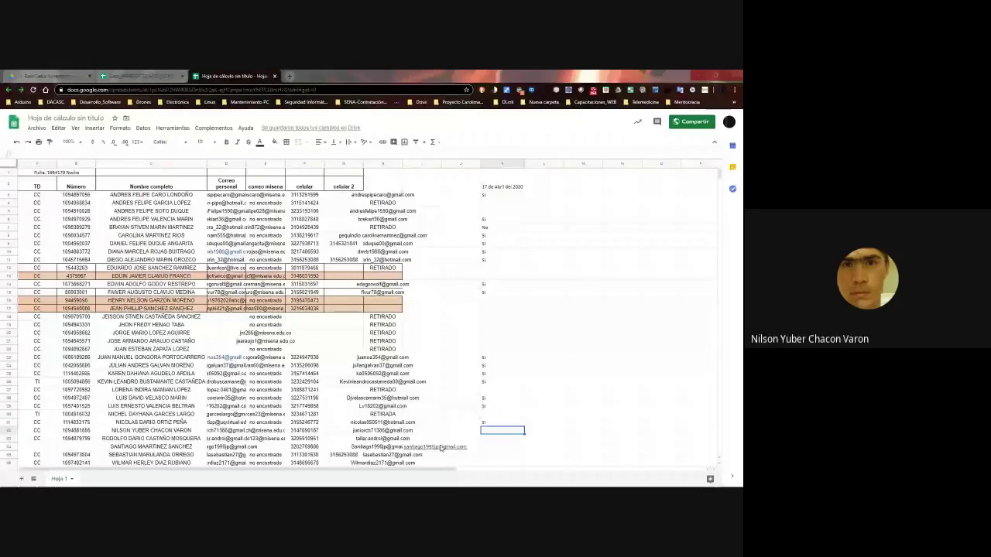
{"action": "type", "text": "Si"}
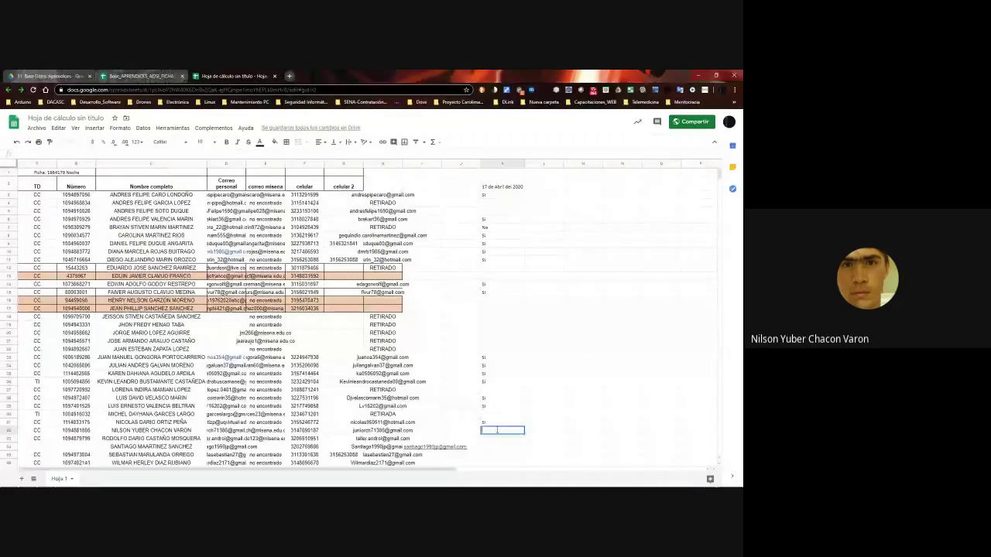
{"action": "key", "text": "Return"}
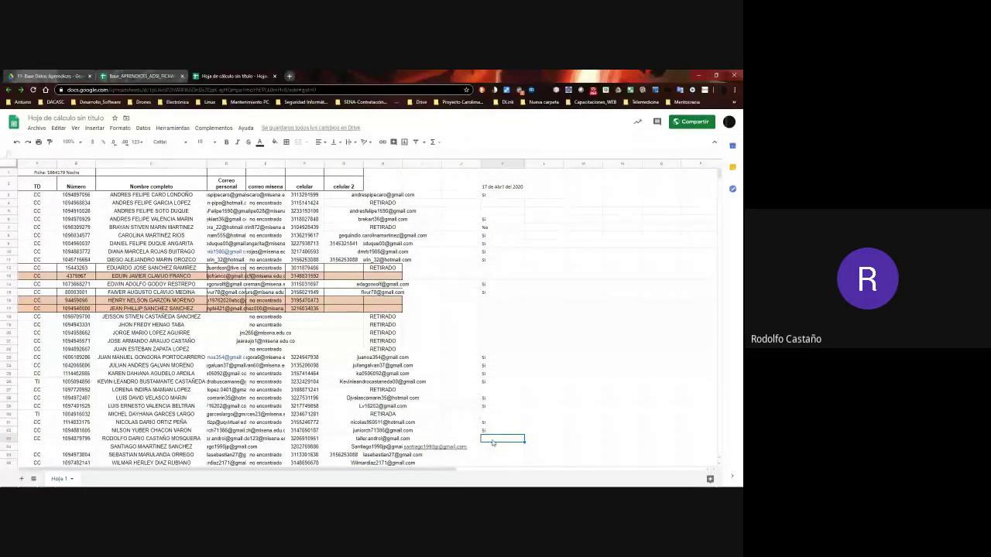
{"action": "type", "text": "Si"}
{"action": "key", "text": "Return"}
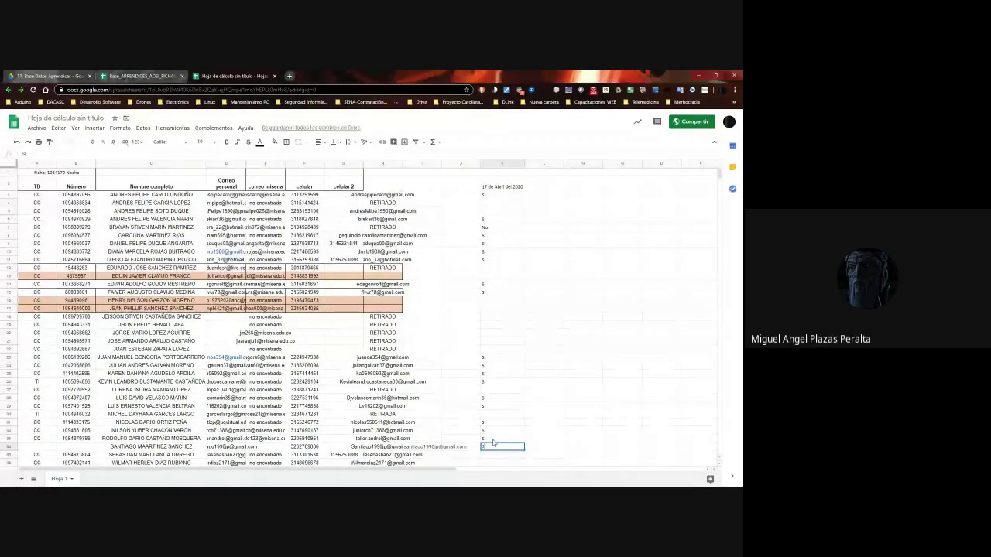
{"action": "type", "text": "Si"}
{"action": "key", "text": "Return"}
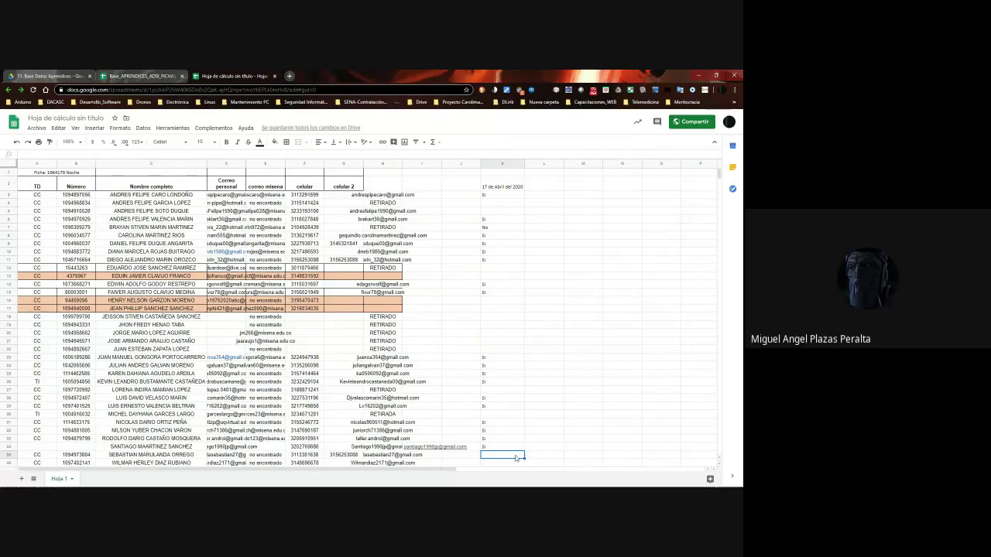
{"action": "key", "text": "Down"}
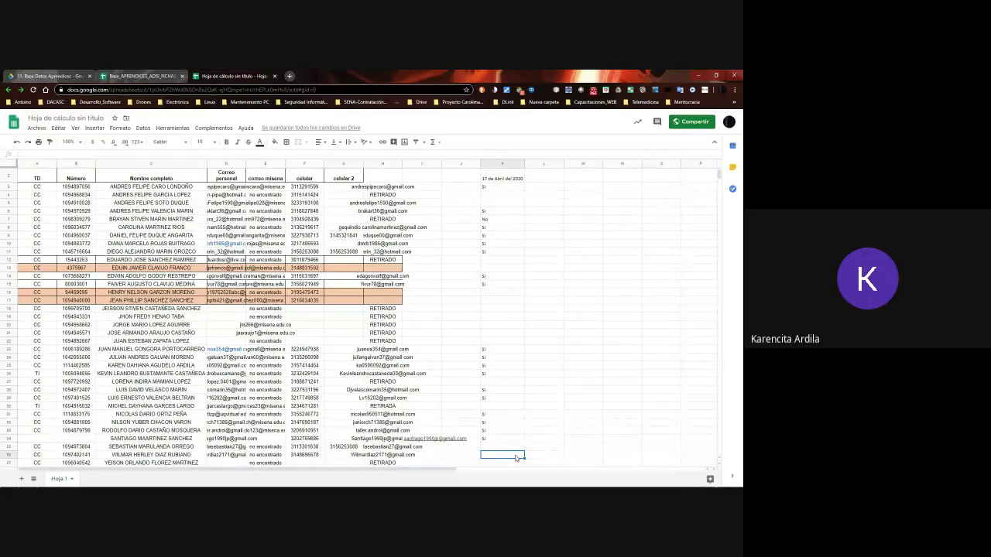
{"action": "scroll", "coordinate": [516, 457], "scroll_direction": "down", "scroll_amount": 1}
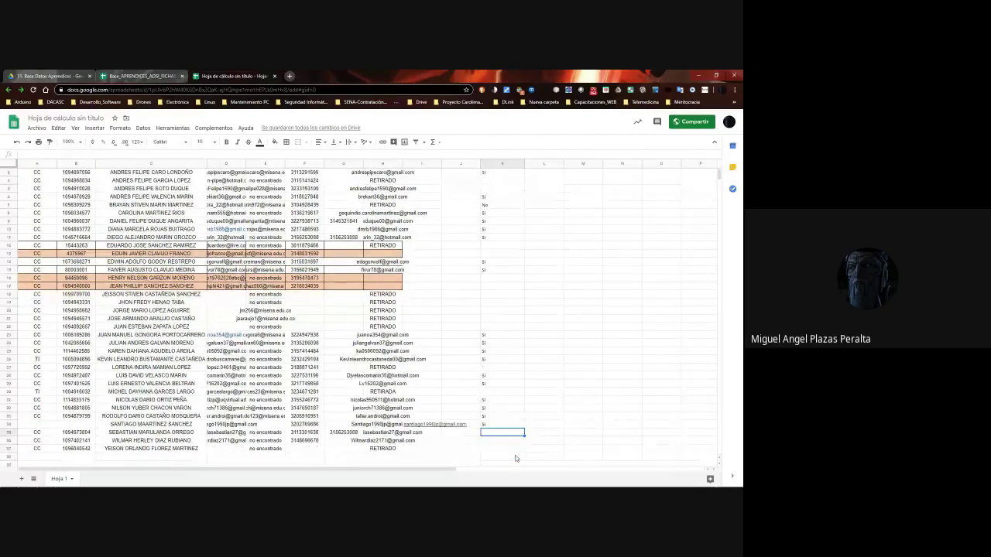
{"action": "key", "text": "Down"}
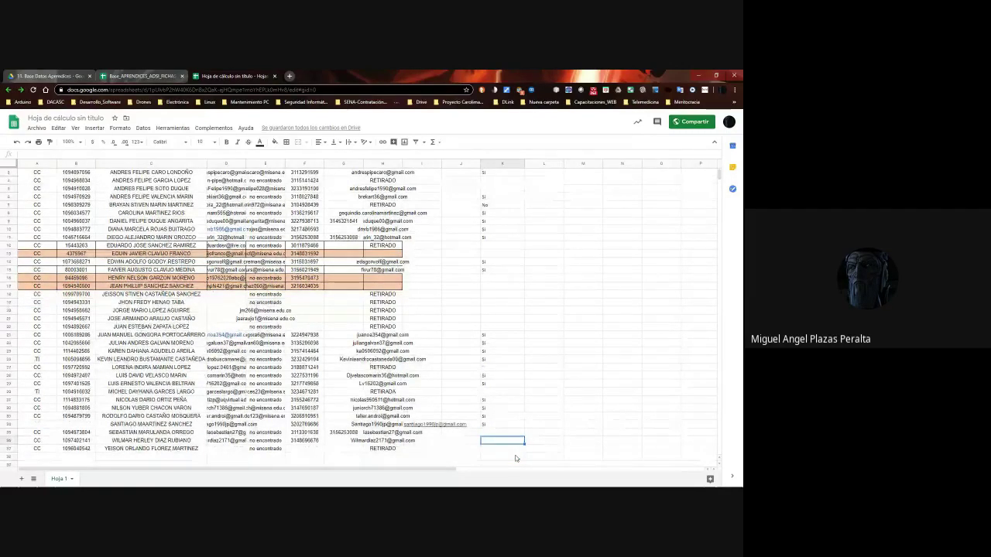
{"action": "key", "text": "Up"}
{"action": "key", "text": "Down"}
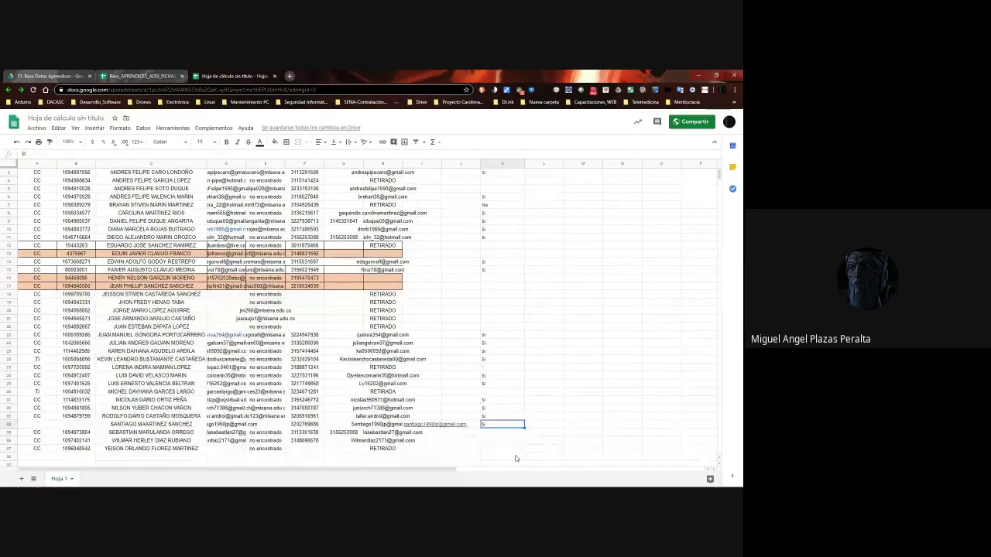
{"action": "key", "text": "Up"}
{"action": "key", "text": "Down"}
{"action": "key", "text": "Up"}
{"action": "key", "text": "Down"}
{"action": "key", "text": "Down"}
{"action": "key", "text": "Up"}
{"action": "key", "text": "Down"}
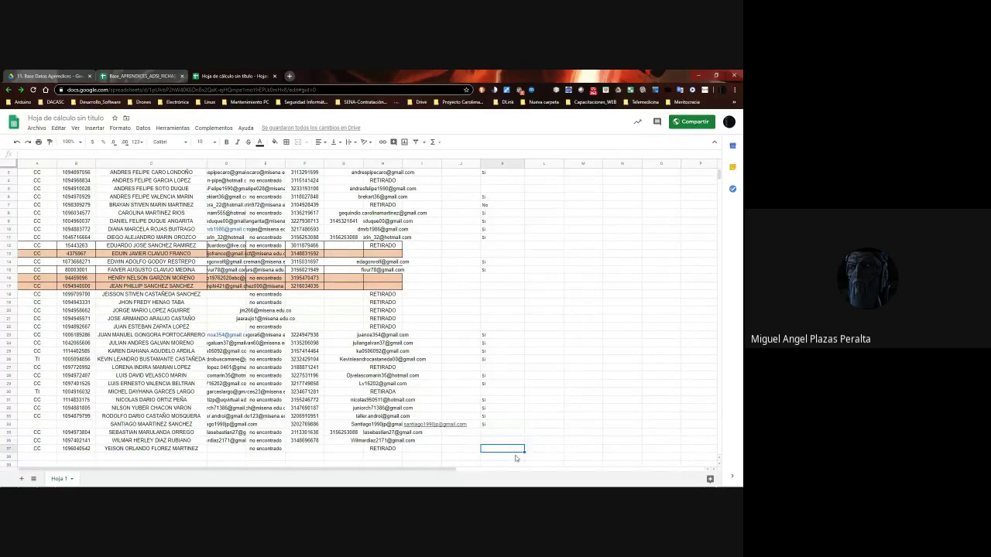
Leave row 35 blank and mark the apprentice in row 36 as "Si" in the date column.
{"action": "key", "text": "Up"}
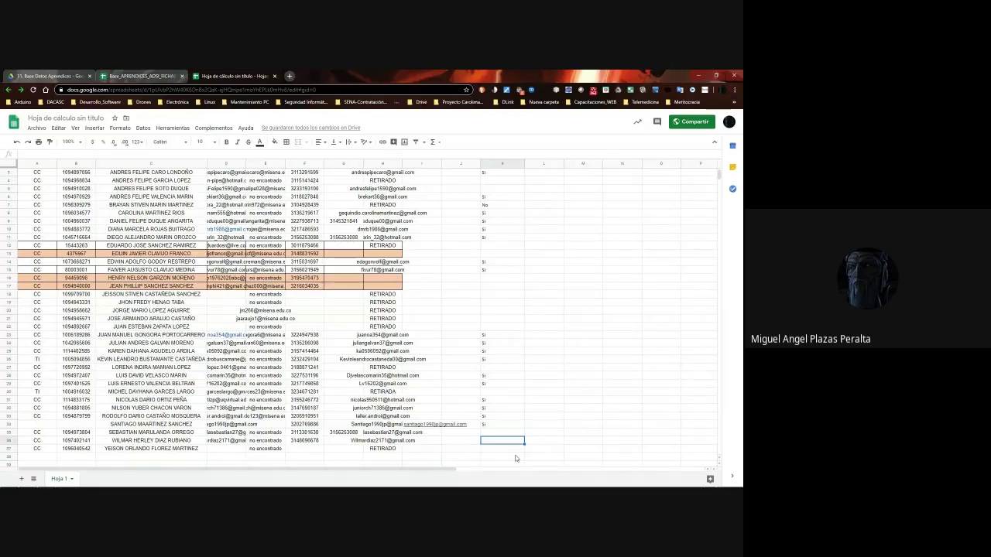
{"action": "type", "text": "no"}
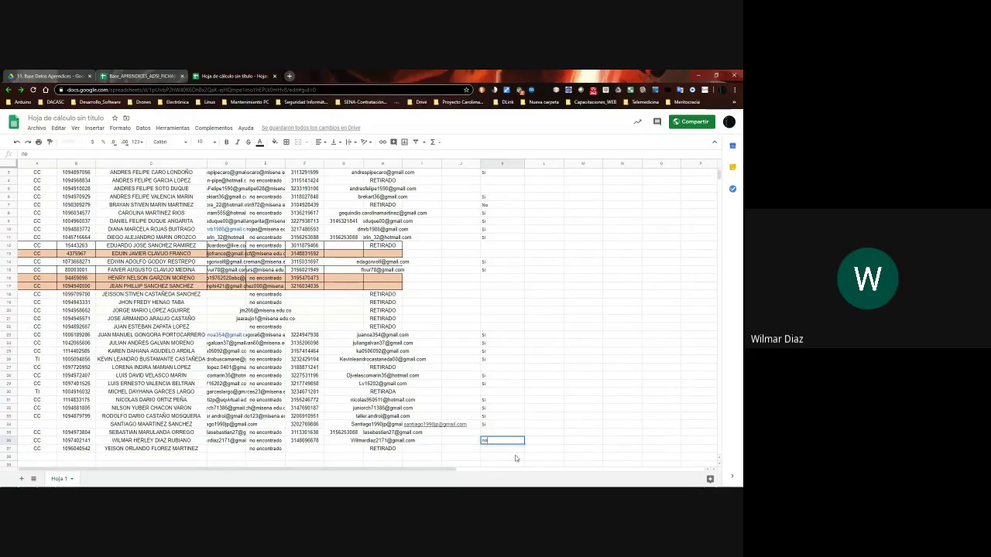
{"action": "key", "text": "Escape"}
{"action": "type", "text": "Si"}
{"action": "key", "text": "Up"}
Go back up through the attendance marks in the date column to cell K1.
{"action": "key", "text": "Up"}
{"action": "key", "text": "Up"}
{"action": "key", "text": "Up"}
{"action": "key", "text": "Up"}
{"action": "key", "text": "Up"}
{"action": "key", "text": "Up"}
{"action": "key", "text": "Up"}
{"action": "key", "text": "Up"}
{"action": "key", "text": "Up"}
{"action": "key", "text": "Up"}
{"action": "key", "text": "Up"}
{"action": "key", "text": "Up"}
{"action": "key", "text": "Up"}
{"action": "key", "text": "Up"}
{"action": "key", "text": "Up"}
{"action": "key", "text": "Up"}
{"action": "key", "text": "Up"}
{"action": "key", "text": "Up"}
{"action": "key", "text": "Up"}
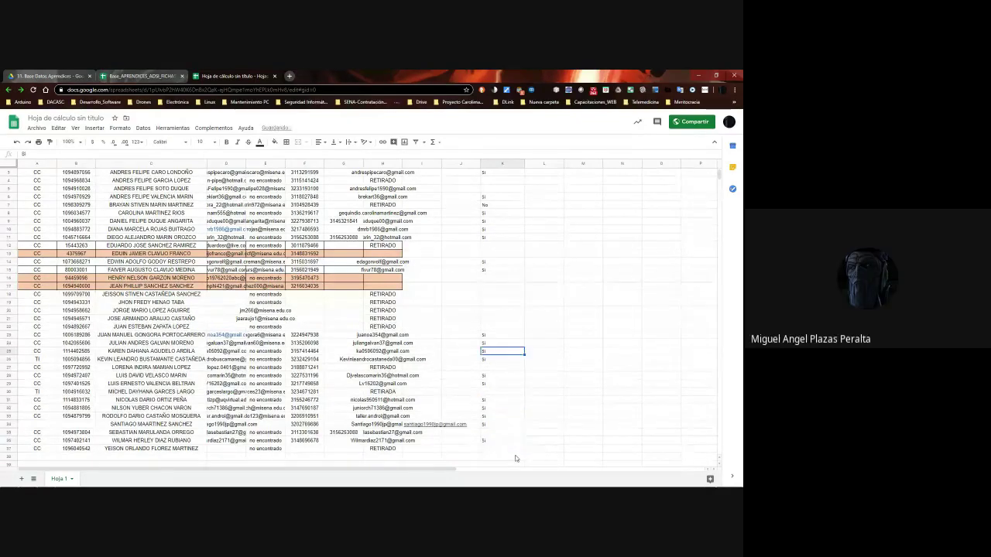
{"action": "key", "text": "Up"}
{"action": "key", "text": "Up"}
{"action": "key", "text": "Up"}
{"action": "key", "text": "Up"}
{"action": "key", "text": "Up"}
{"action": "key", "text": "Up"}
{"action": "key", "text": "Up"}
{"action": "key", "text": "Up"}
{"action": "key", "text": "Up"}
{"action": "key", "text": "Up"}
{"action": "key", "text": "Up"}
{"action": "key", "text": "Up"}
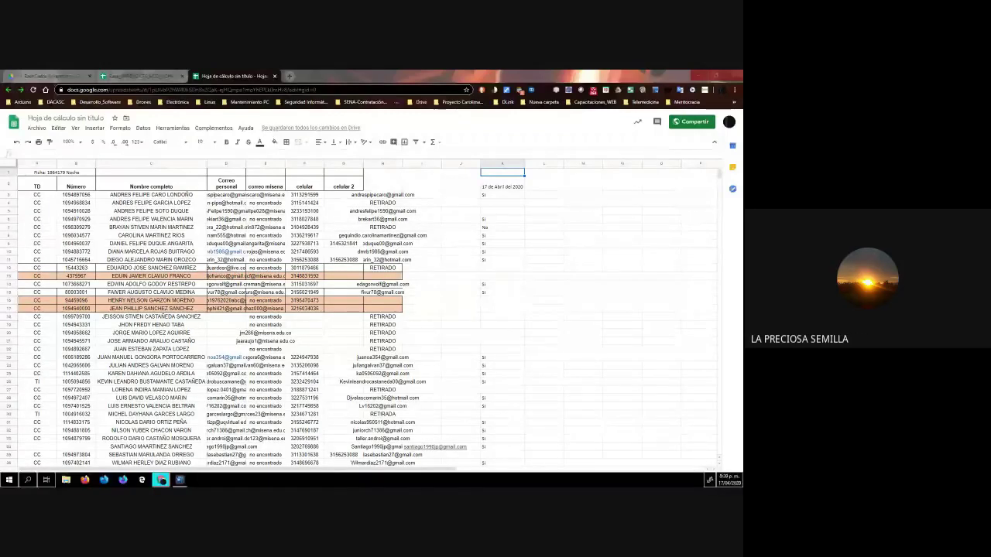
Switch to the Google Meet call and stop presenting the screen.
{"action": "left_click", "coordinate": [154, 481]}
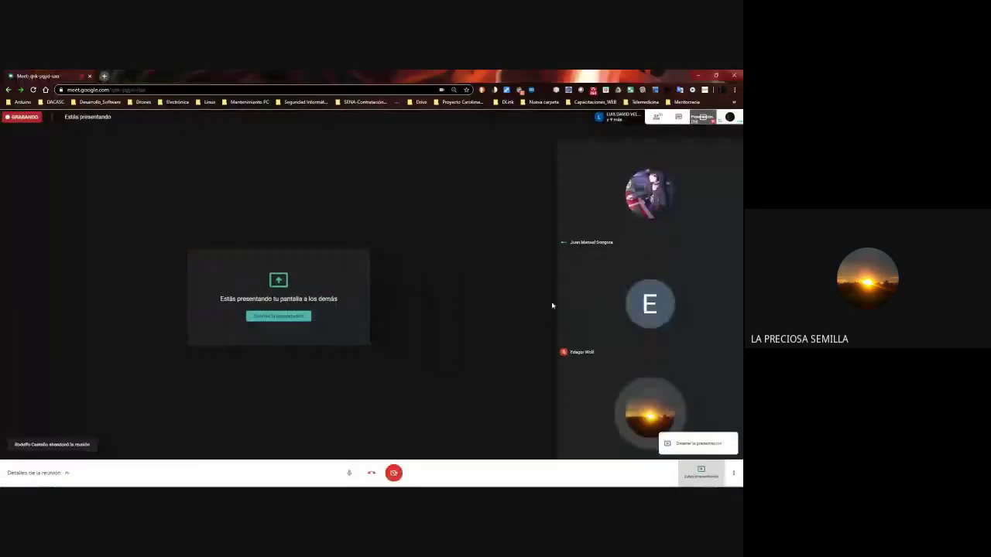
{"action": "left_click", "coordinate": [698, 445]}
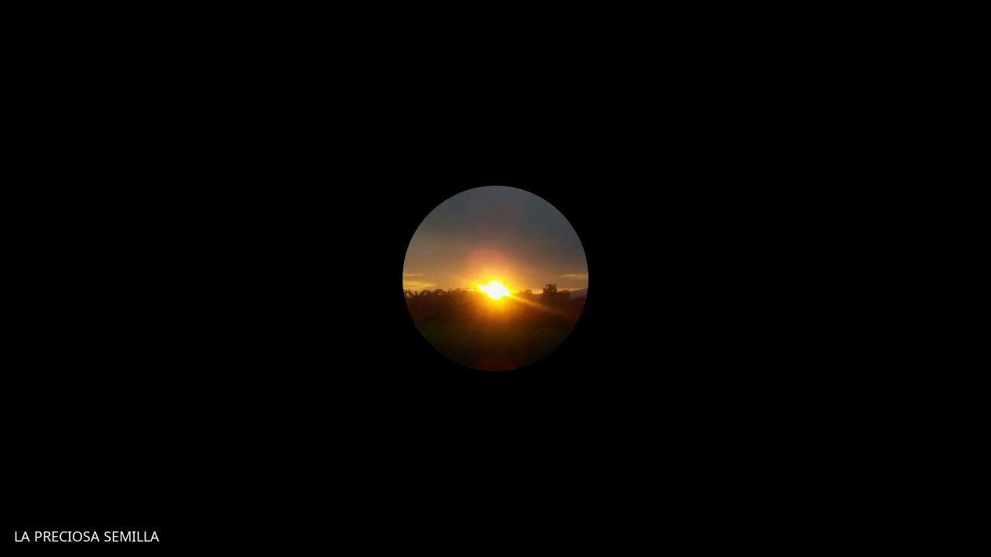